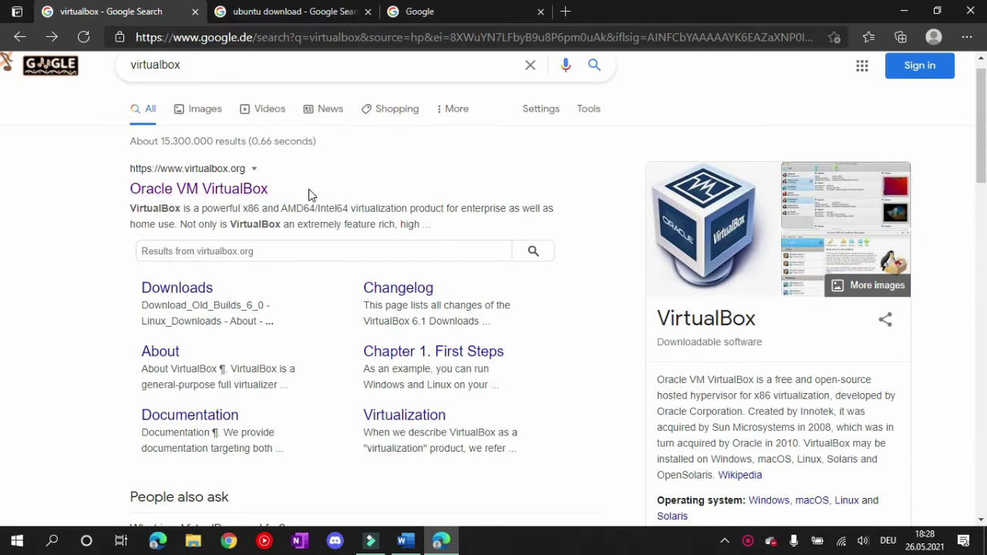
Open the Oracle VM VirtualBox website's Downloads page from the search results
{"action": "left_click_drag", "start_coordinate": [182, 62], "coordinate": [131, 75]}
{"action": "left_click", "coordinate": [90, 218]}
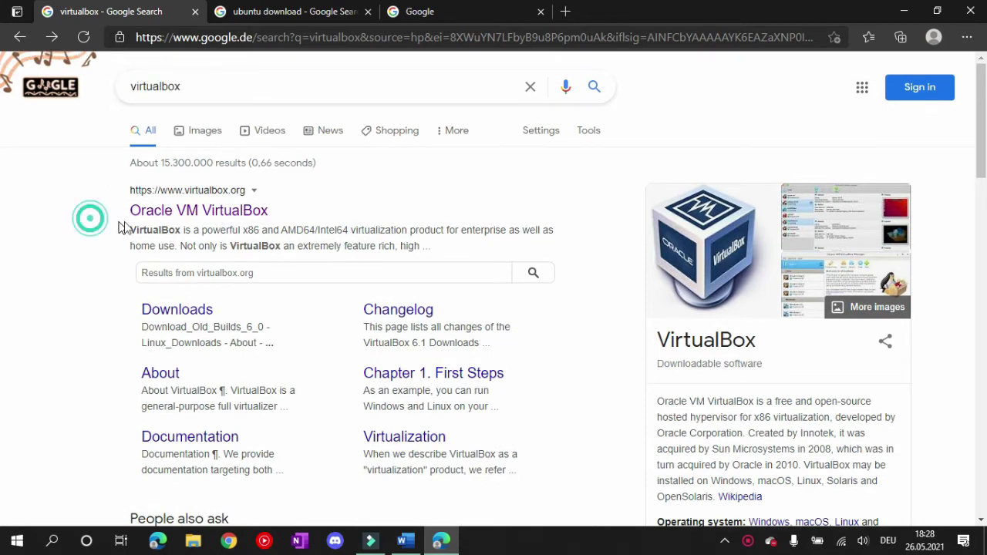
{"action": "left_click", "coordinate": [154, 213]}
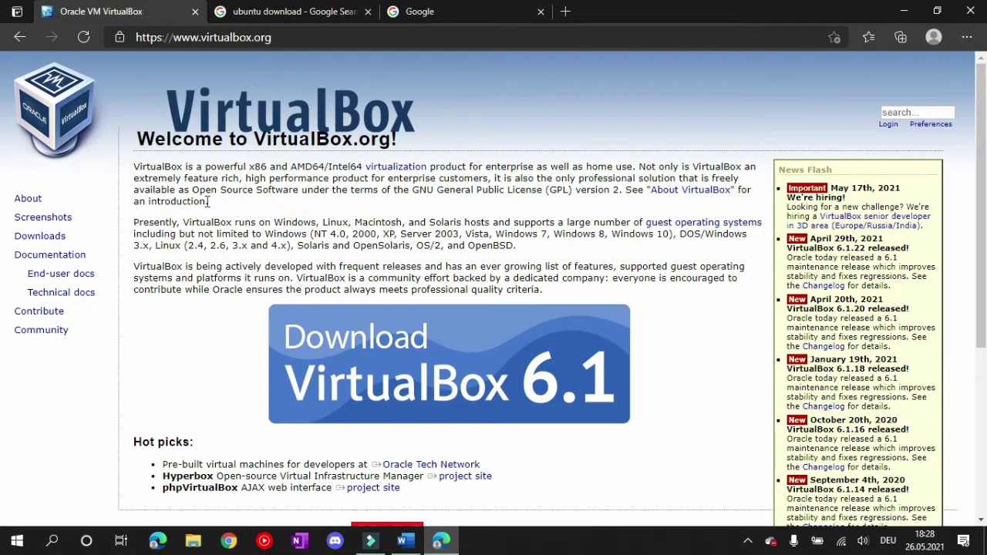
{"action": "left_click", "coordinate": [55, 240]}
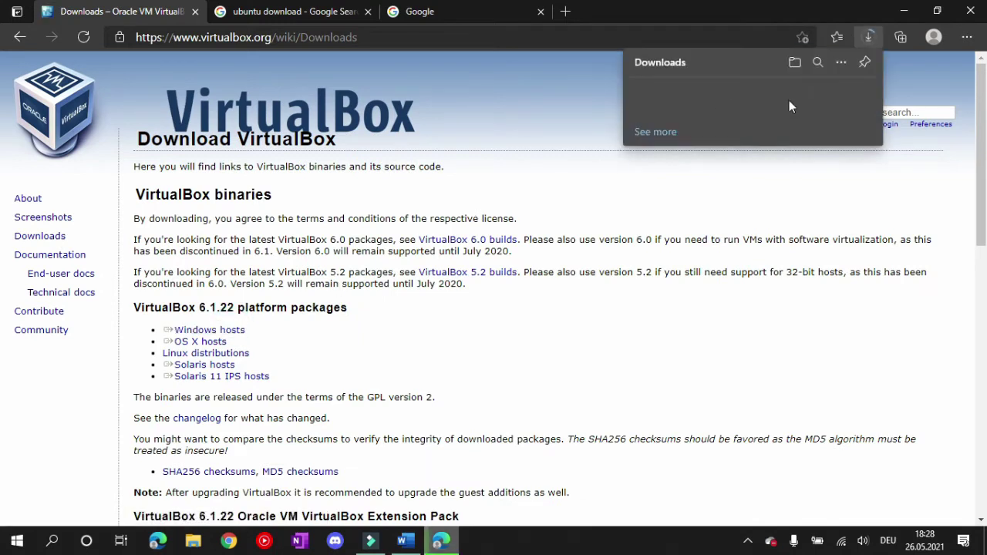
Cancel the started VirtualBox download and switch to the 'ubuntu download' results tab
{"action": "left_click", "coordinate": [819, 95]}
{"action": "left_click", "coordinate": [853, 96]}
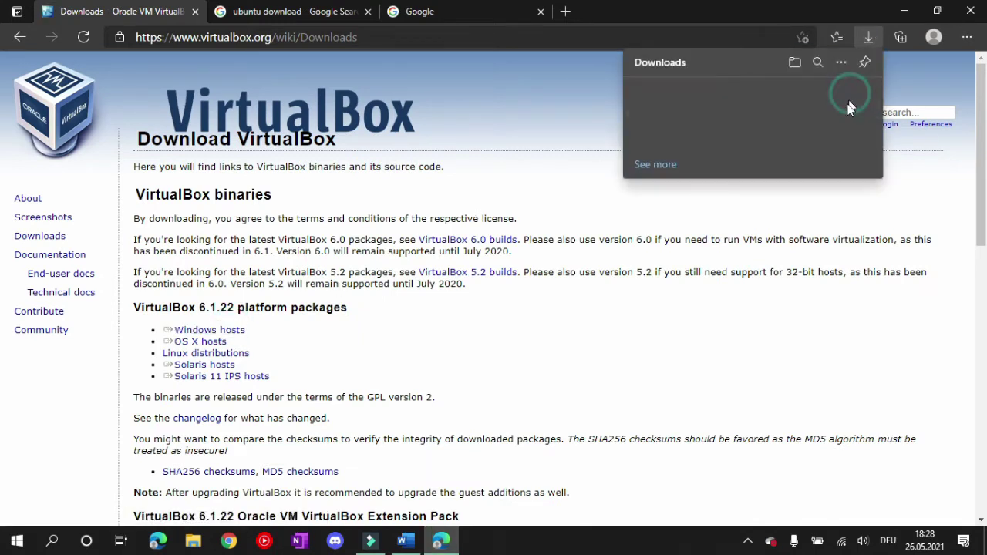
{"action": "left_click", "coordinate": [343, 331]}
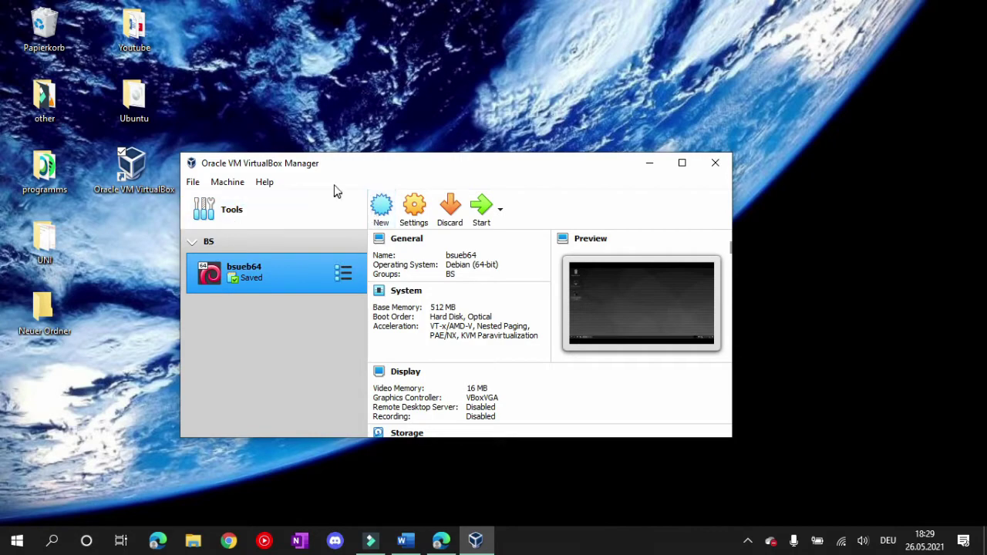
{"action": "left_click", "coordinate": [440, 540]}
{"action": "left_click", "coordinate": [312, 14]}
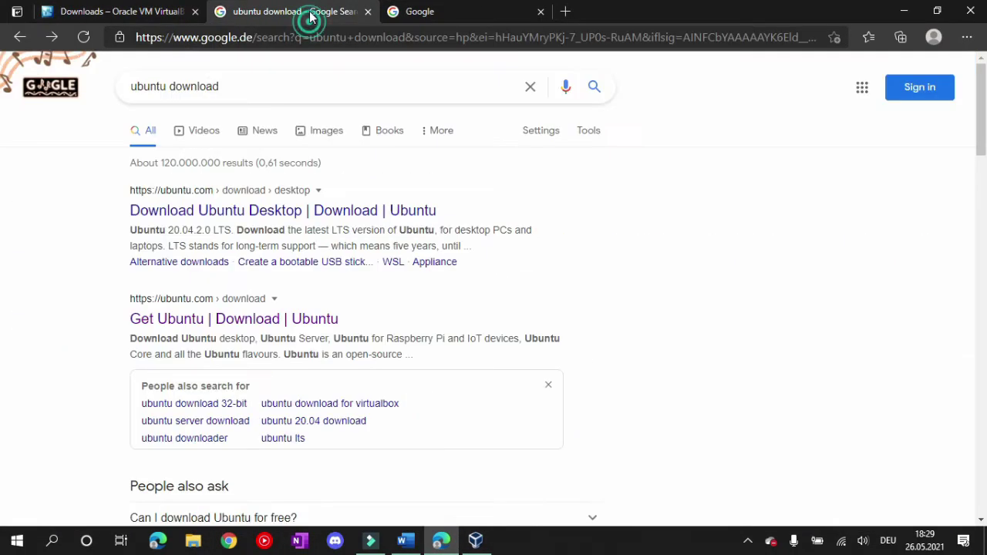
From the 'Get Ubuntu | Download' page, download Ubuntu Desktop 20.04 LTS
{"action": "left_click", "coordinate": [190, 320]}
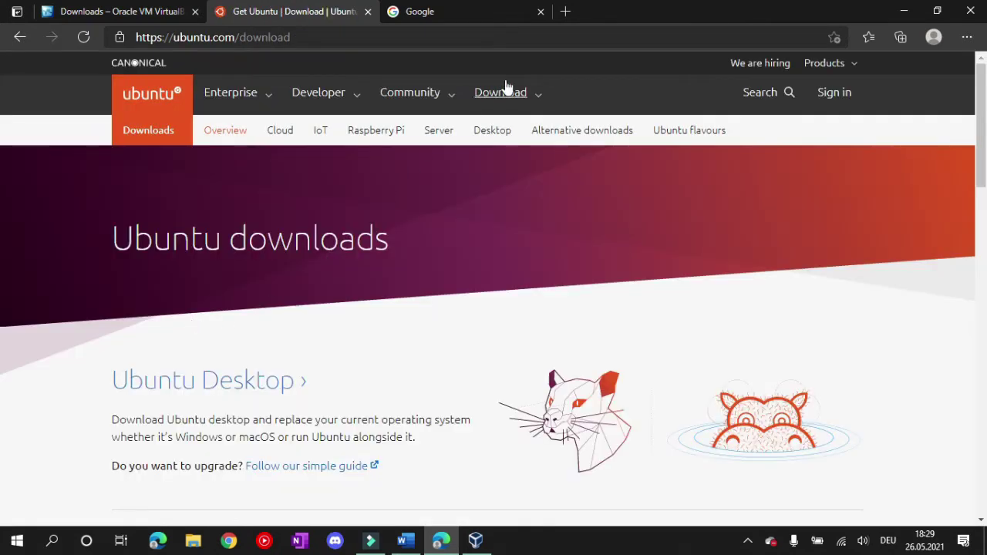
{"action": "left_click", "coordinate": [505, 90]}
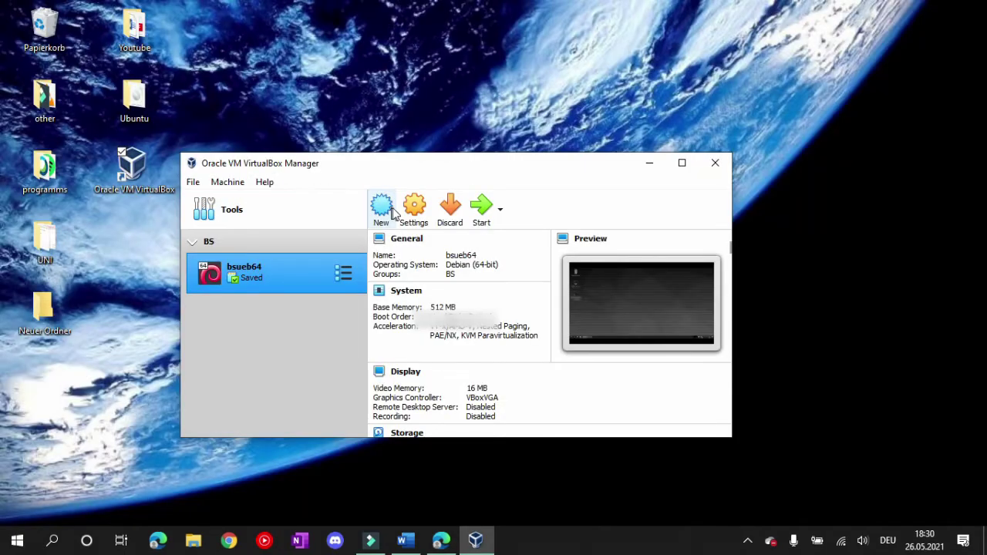
{"action": "left_click", "coordinate": [385, 208]}
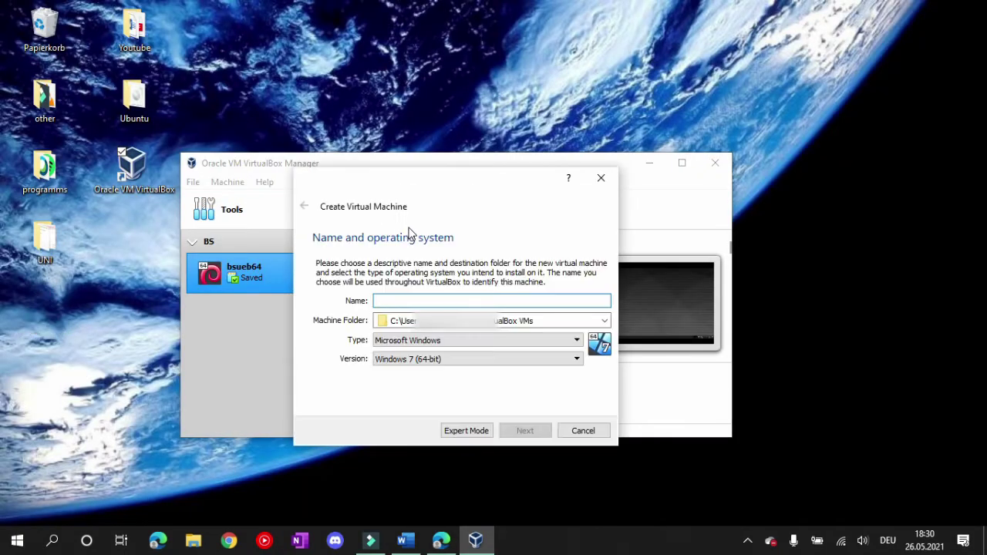
Name the new machine 'Ubuntu' so type and version become Linux / Ubuntu (64-bit)
{"action": "left_click", "coordinate": [417, 299]}
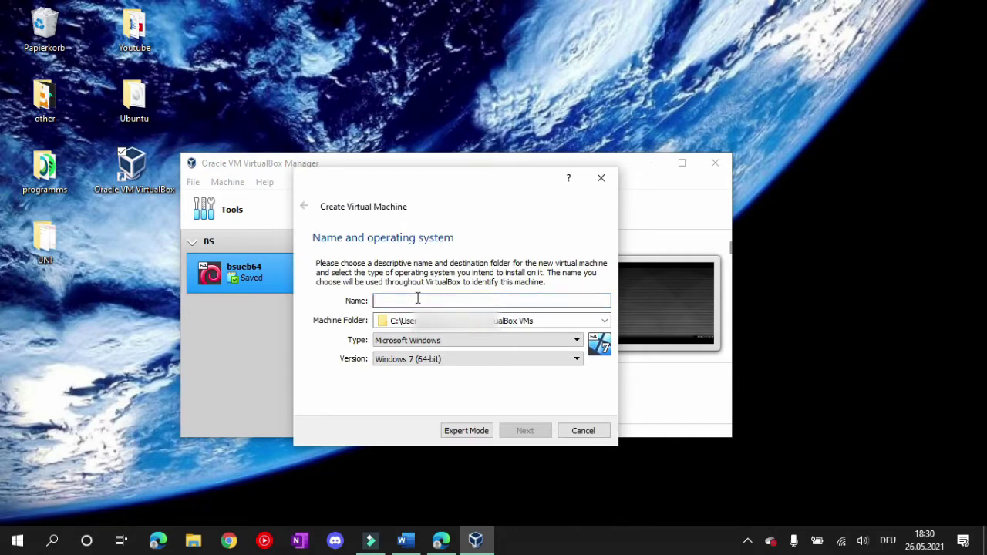
{"action": "left_click", "coordinate": [417, 298]}
{"action": "type", "text": "Ubuntu"}
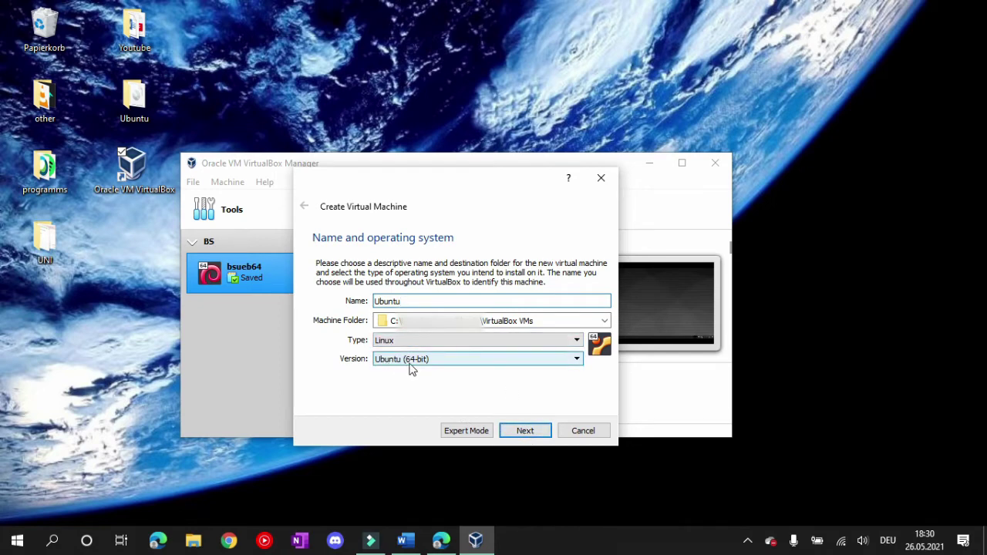
Set the Ubuntu machine's memory to 5259 MB and continue to the hard disk page
{"action": "left_click", "coordinate": [526, 430]}
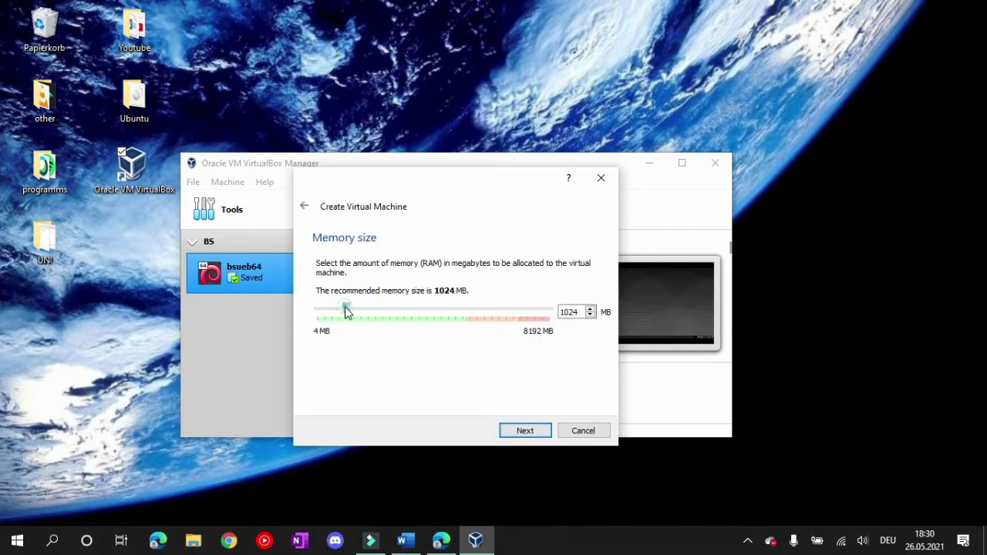
{"action": "left_click_drag", "start_coordinate": [346, 310], "coordinate": [466, 324]}
{"action": "left_click", "coordinate": [532, 431]}
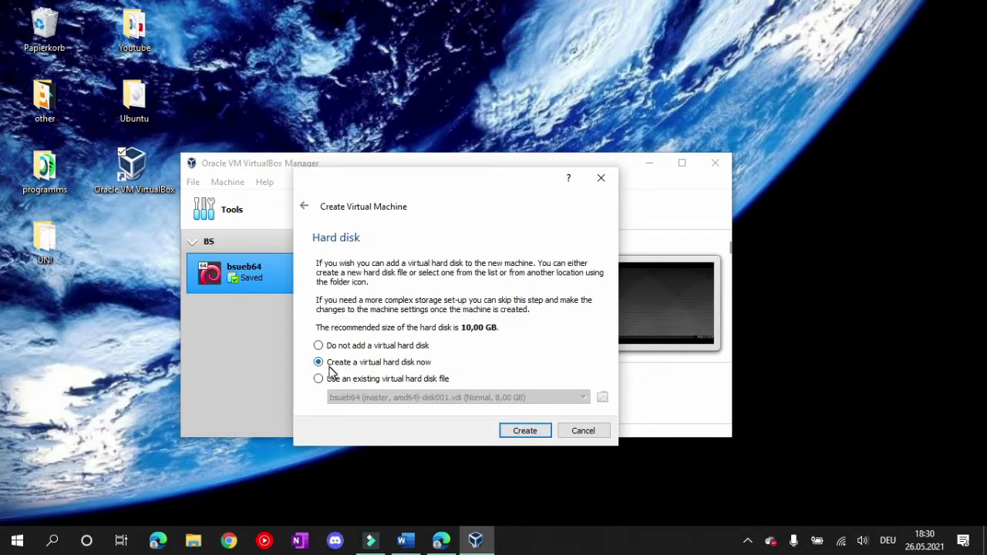
Create a dynamically allocated 17,95 GB VDI disk and finish creating the Ubuntu machine
{"action": "left_click", "coordinate": [527, 432]}
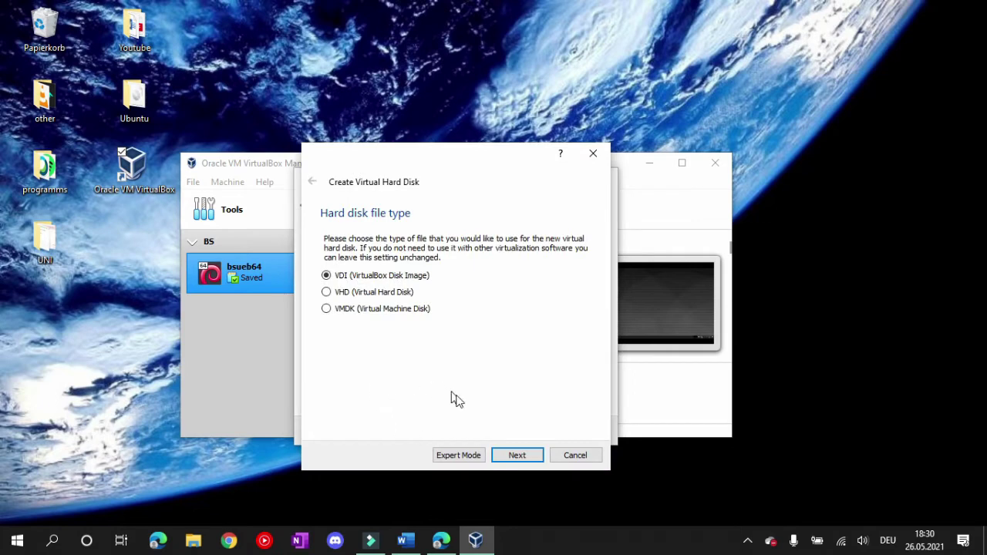
{"action": "left_click", "coordinate": [523, 456]}
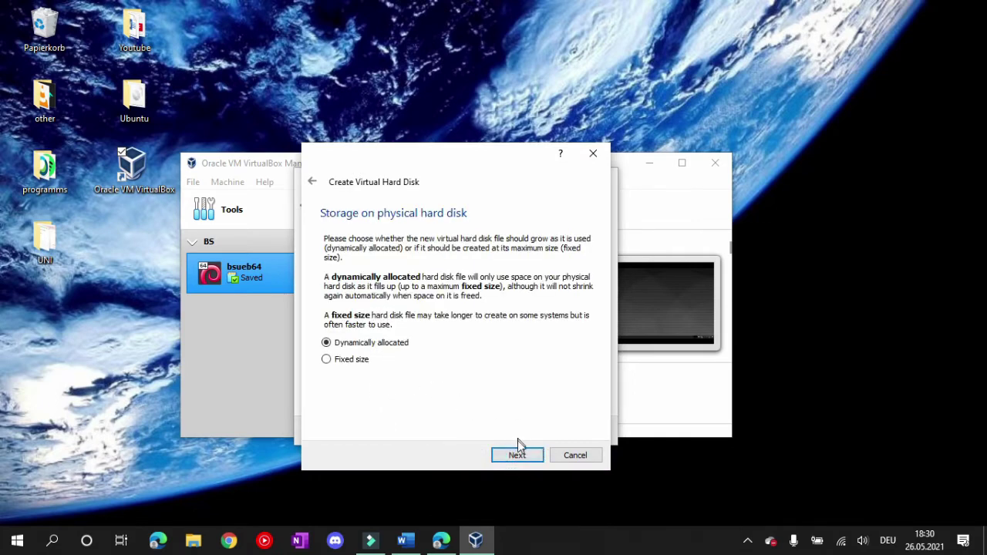
{"action": "left_click", "coordinate": [517, 454]}
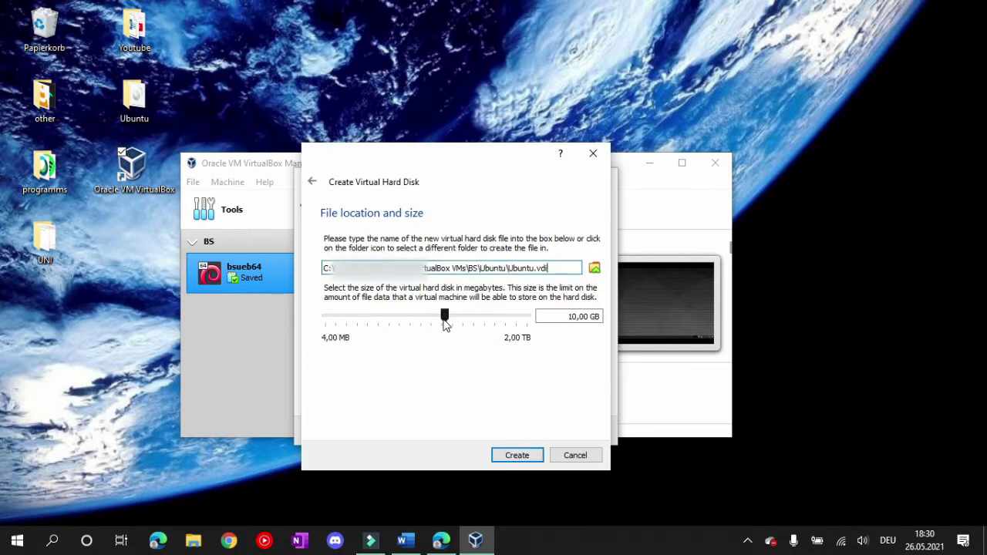
{"action": "left_click_drag", "start_coordinate": [447, 316], "coordinate": [472, 328]}
{"action": "left_click", "coordinate": [517, 456]}
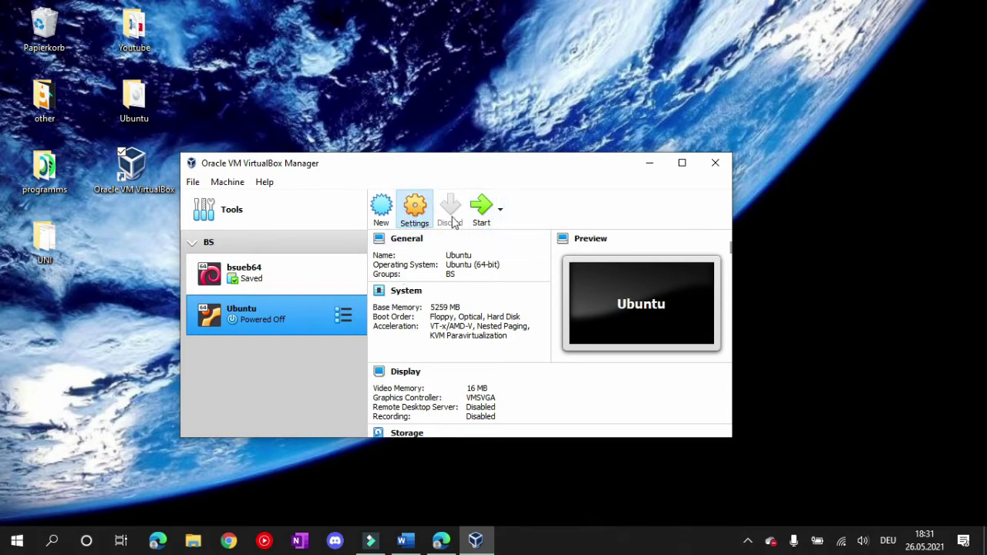
Under General > Advanced, set Shared Clipboard and Drag'n'Drop both to Bidirectional
{"action": "left_click", "coordinate": [379, 172]}
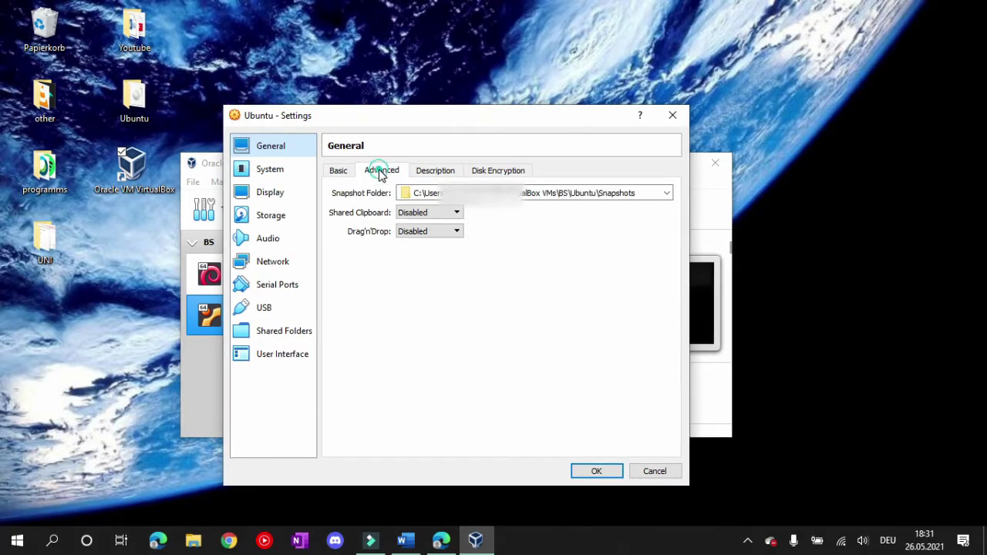
{"action": "left_click", "coordinate": [423, 215]}
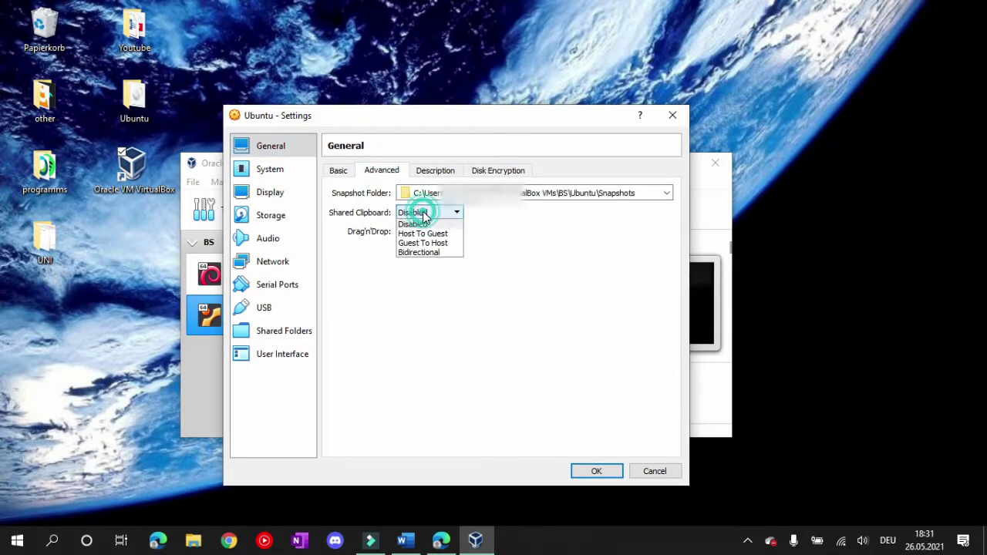
{"action": "left_click", "coordinate": [431, 256]}
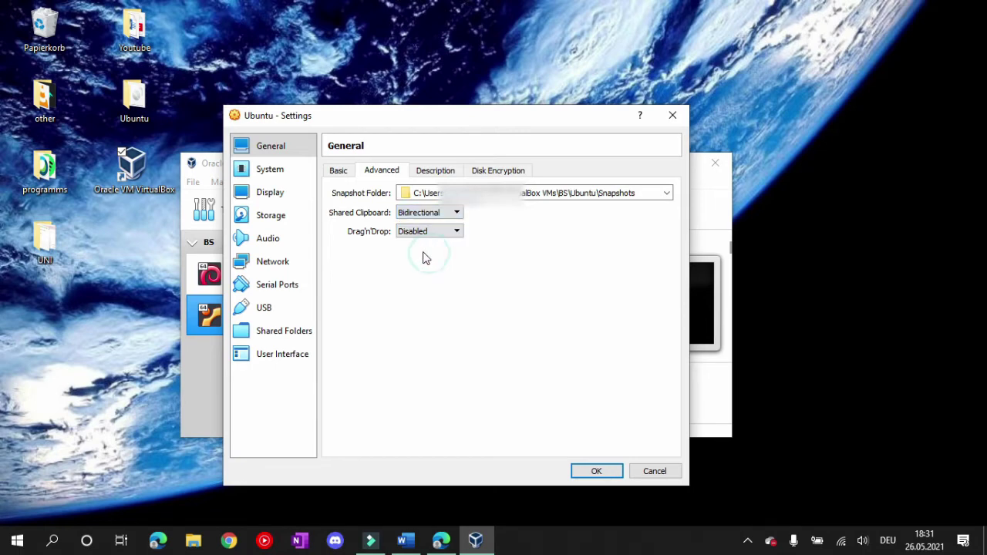
{"action": "left_click", "coordinate": [425, 234]}
{"action": "left_click", "coordinate": [425, 269]}
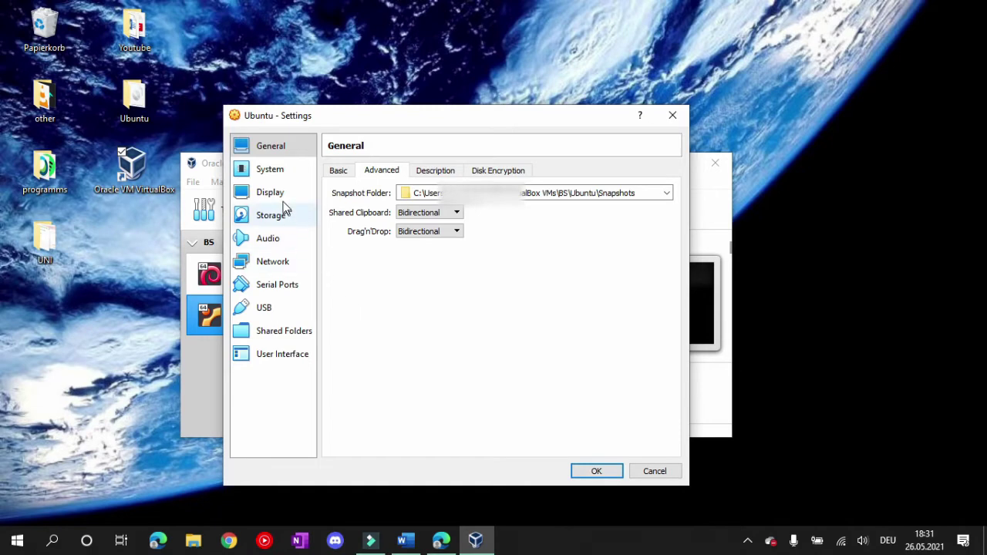
{"action": "left_click", "coordinate": [275, 174]}
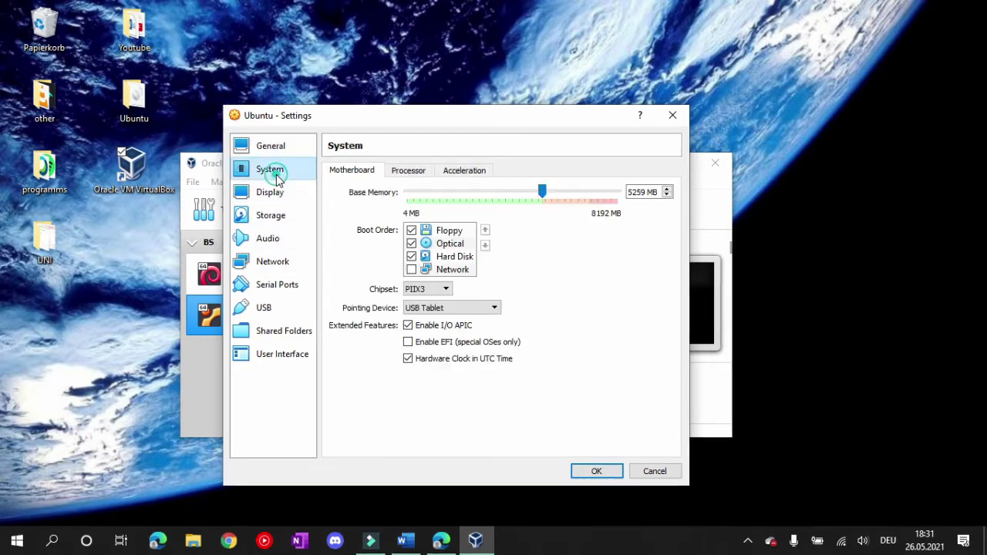
Raise the Ubuntu machine's processor count from 1 to 2 CPUs
{"action": "left_click", "coordinate": [407, 171]}
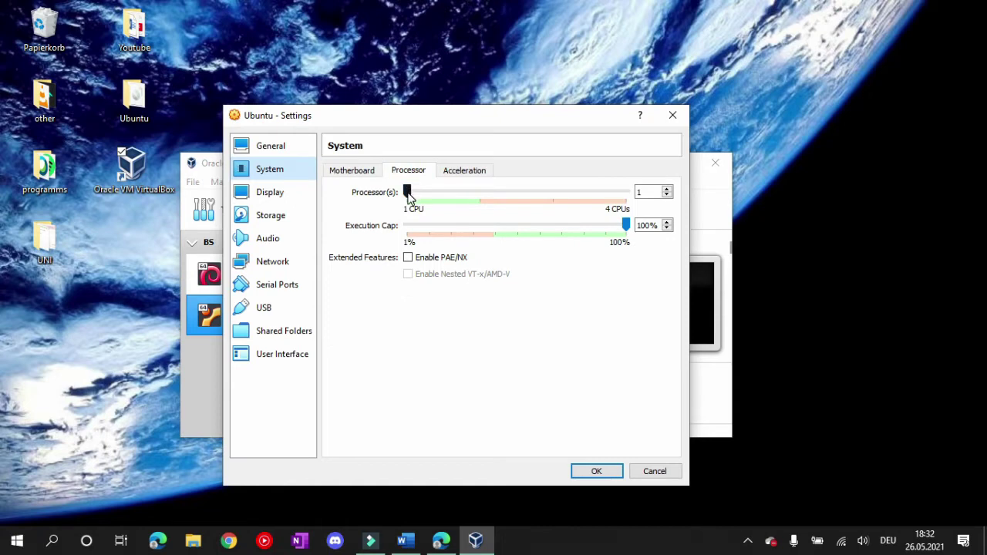
{"action": "left_click_drag", "start_coordinate": [407, 193], "coordinate": [480, 200]}
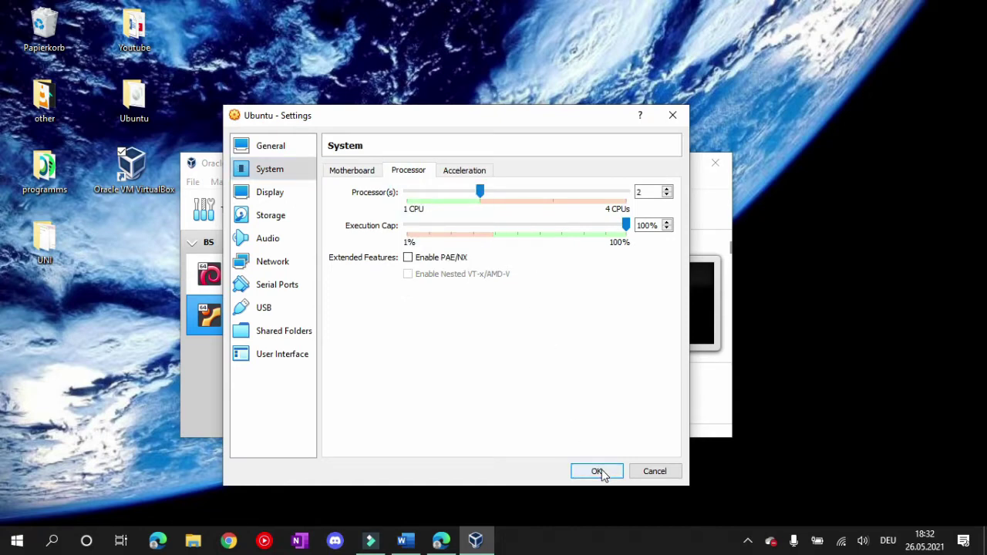
{"action": "left_click", "coordinate": [287, 221]}
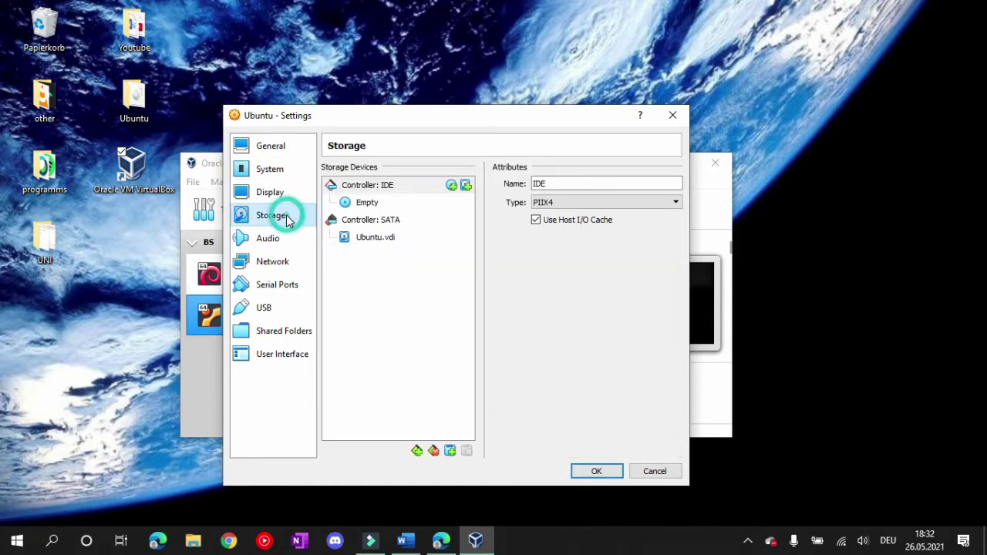
Load ubuntu-20.04.2.0-desktop-amd64 from Desktop\Ubuntu into the empty optical drive and save the settings
{"action": "left_click", "coordinate": [367, 203]}
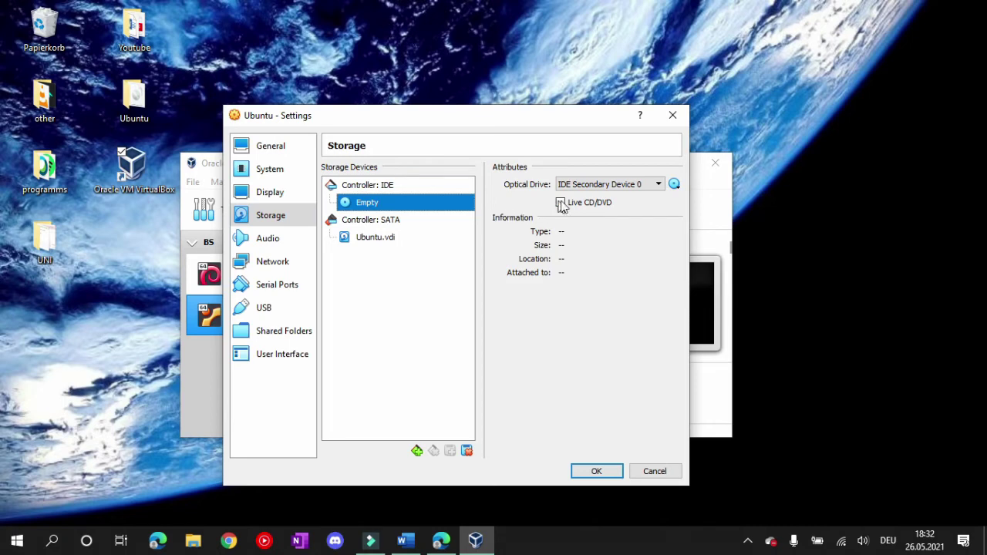
{"action": "left_click", "coordinate": [674, 184]}
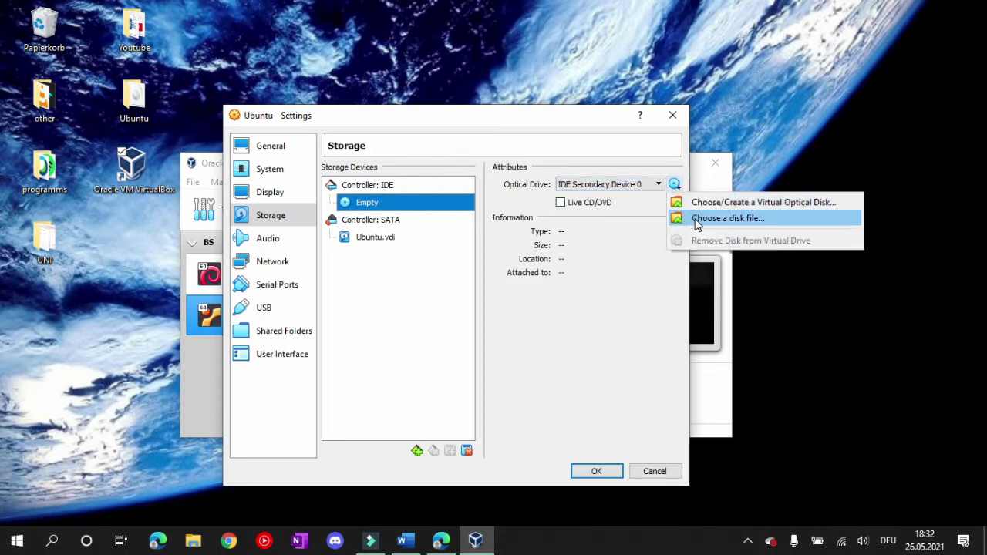
{"action": "left_click", "coordinate": [696, 223]}
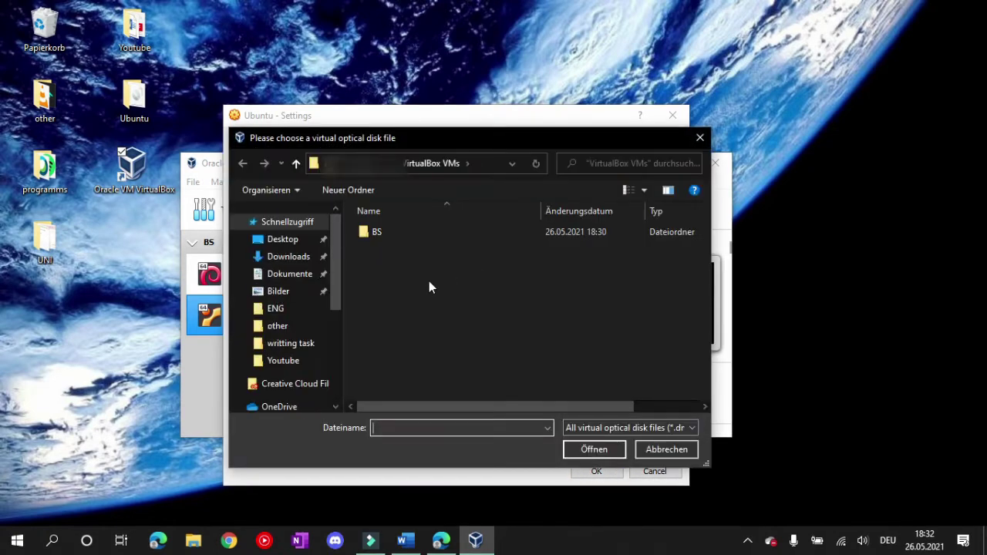
{"action": "left_click", "coordinate": [286, 242]}
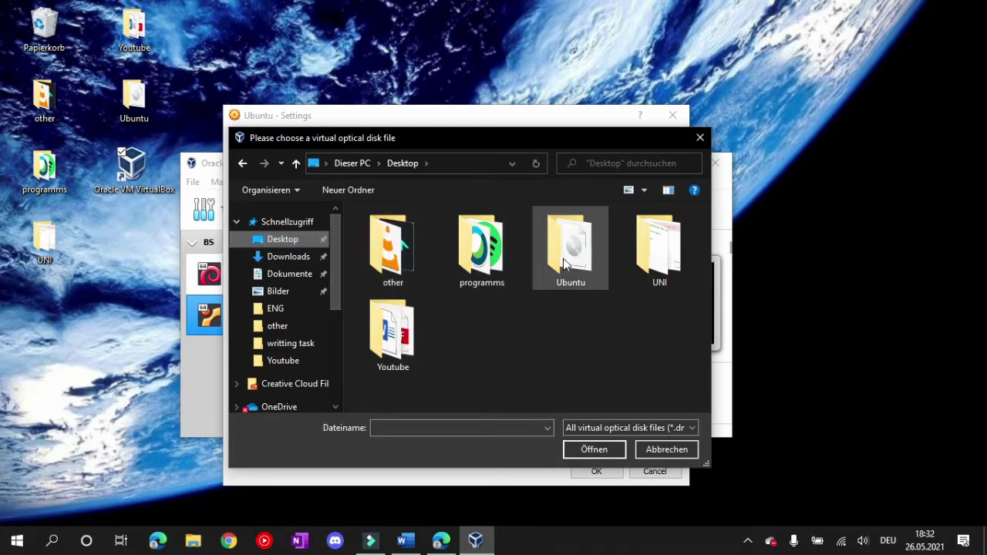
{"action": "double_click", "coordinate": [565, 254]}
{"action": "left_click", "coordinate": [423, 229]}
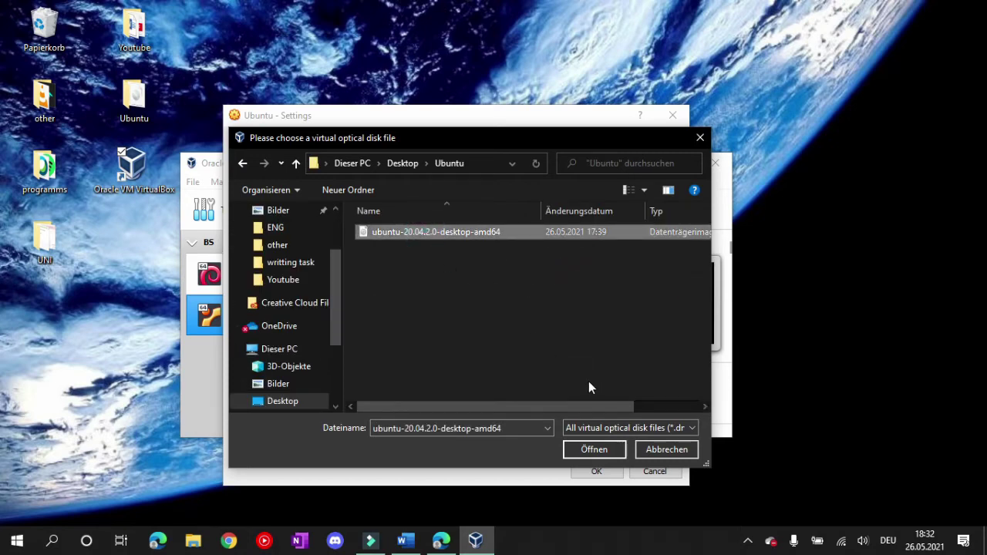
{"action": "left_click", "coordinate": [594, 449]}
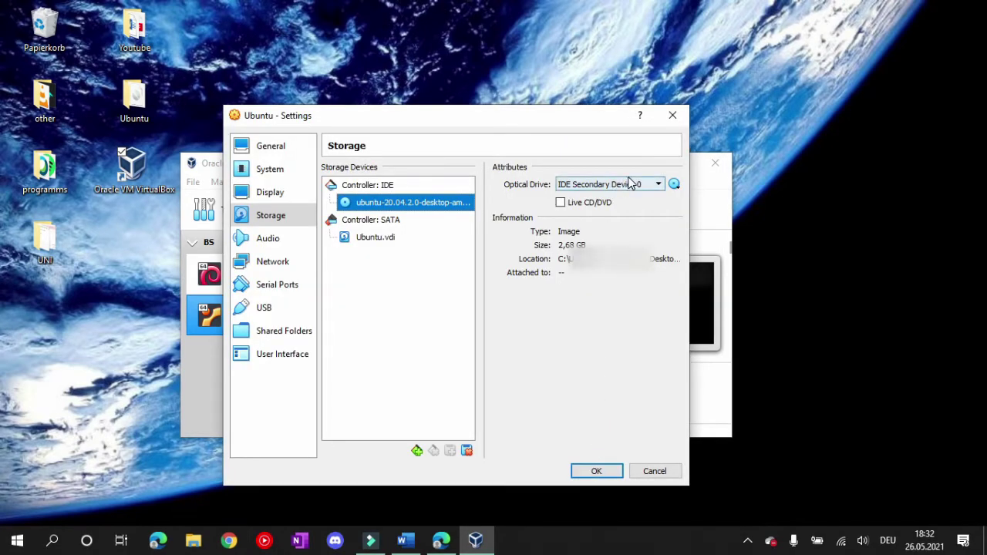
{"action": "left_click", "coordinate": [607, 472]}
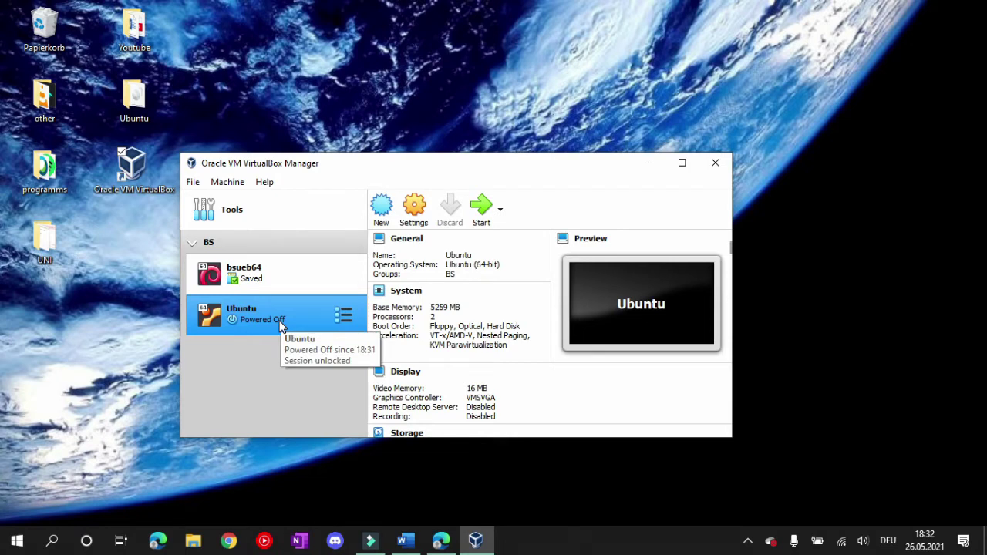
Start the Ubuntu VM from the ubuntu-20.04 disc image and dismiss the keyboard capture notice
{"action": "left_click", "coordinate": [483, 205]}
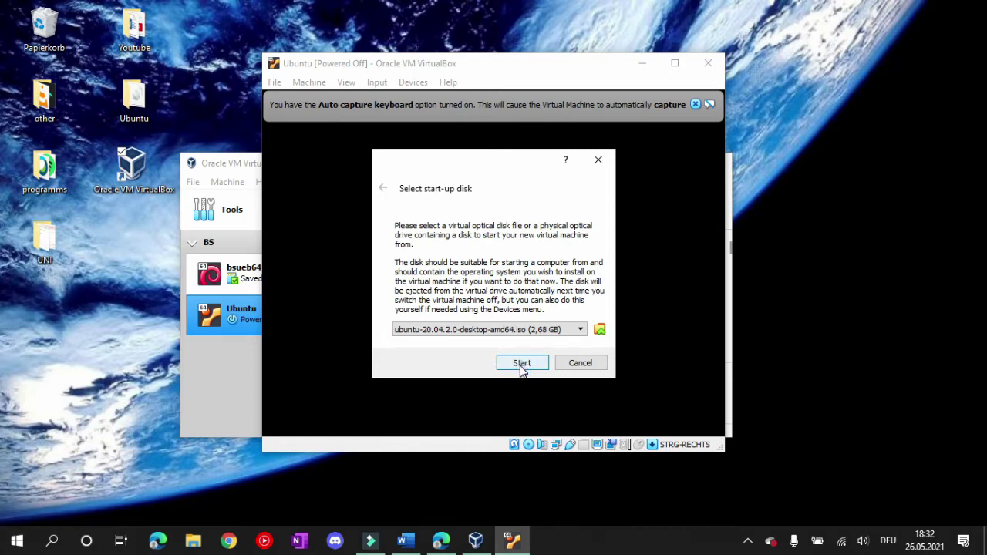
{"action": "left_click", "coordinate": [522, 367]}
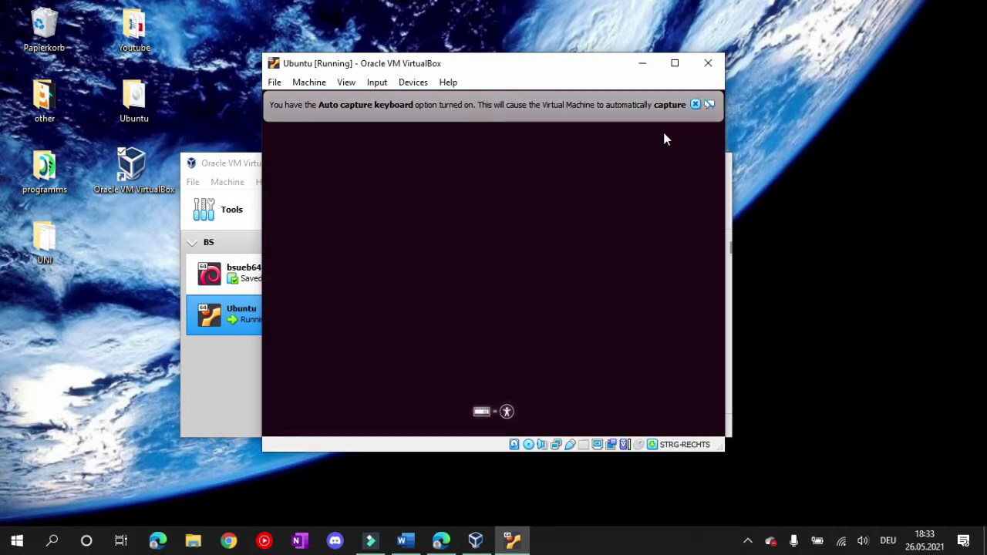
{"action": "left_click", "coordinate": [693, 104]}
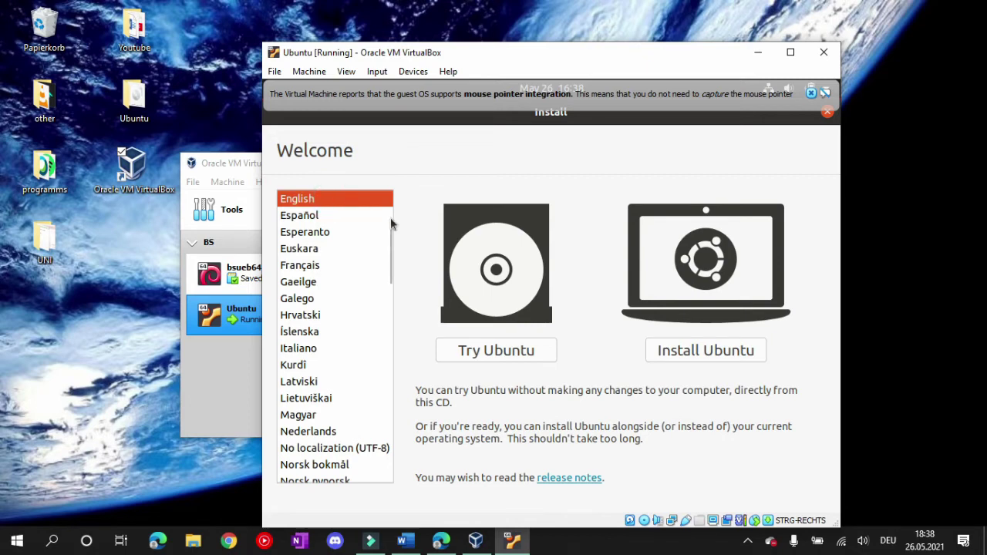
Choose Install Ubuntu, keep the English (US) keyboard, and include third-party software
{"action": "left_click", "coordinate": [725, 352]}
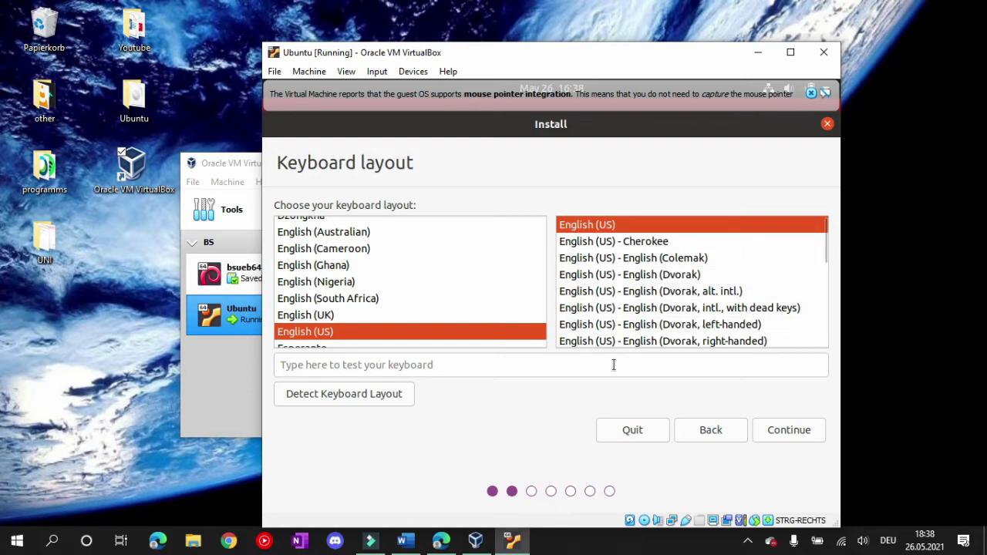
{"action": "left_click", "coordinate": [800, 435]}
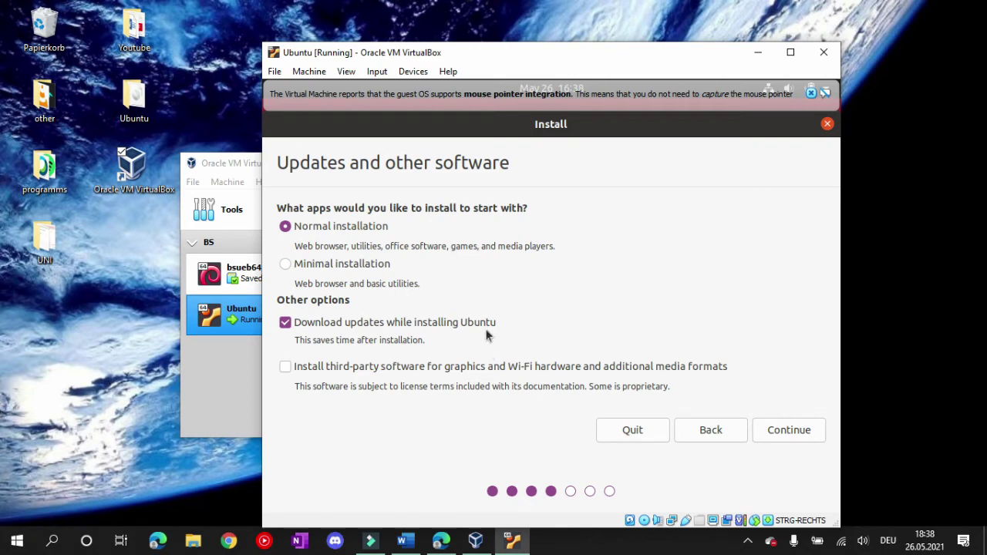
{"action": "left_click", "coordinate": [285, 367]}
{"action": "left_click", "coordinate": [785, 430]}
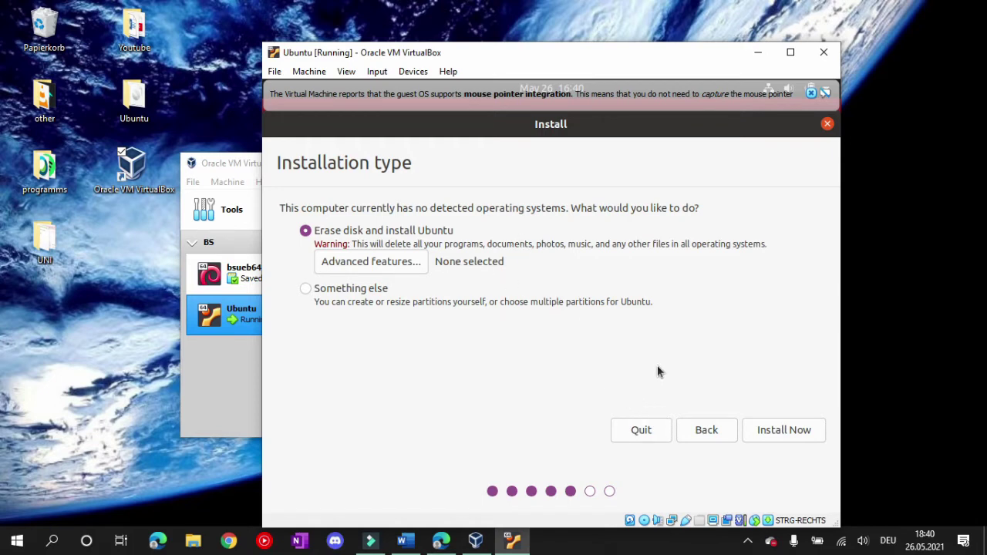
Erase the virtual disk for Ubuntu, confirm writing the partition changes, and keep Berlin as location
{"action": "left_click", "coordinate": [796, 432]}
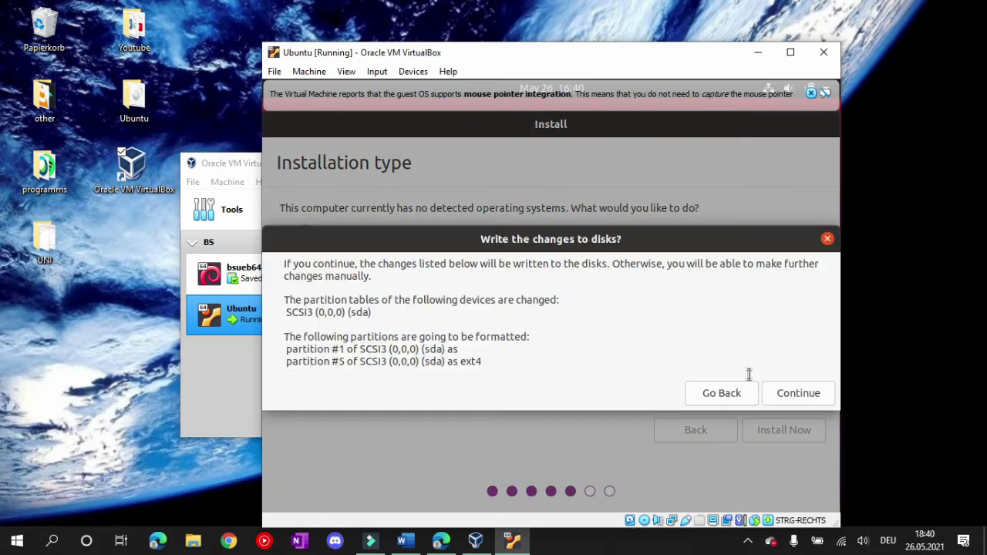
{"action": "left_click", "coordinate": [800, 395]}
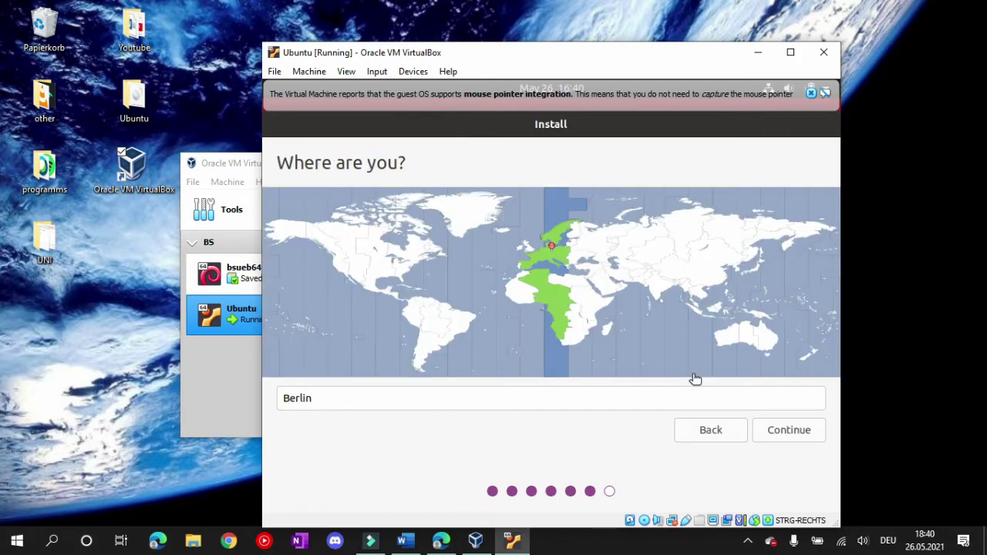
{"action": "left_click", "coordinate": [785, 431]}
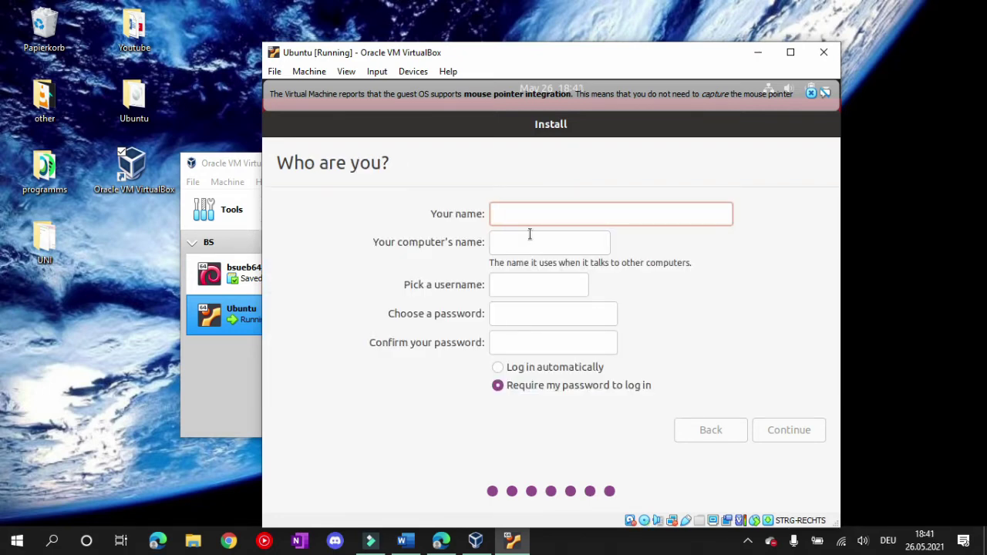
Name the user Root-IT, trim the computer name to rootit, enter the account password, and continue
{"action": "type", "text": "Roo"}
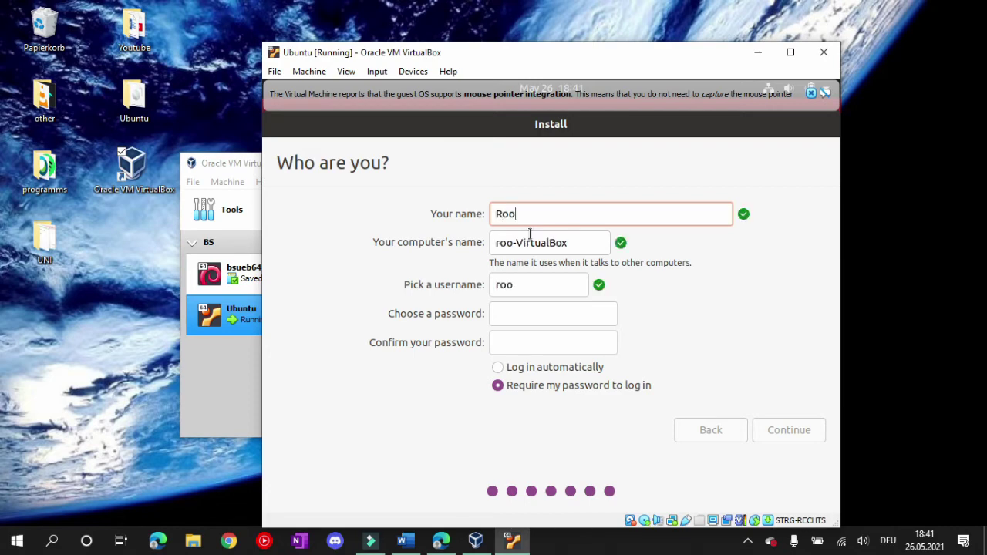
{"action": "type", "text": "t-IT"}
{"action": "left_click", "coordinate": [585, 244]}
{"action": "key", "text": "ctrl+shift+Left"}
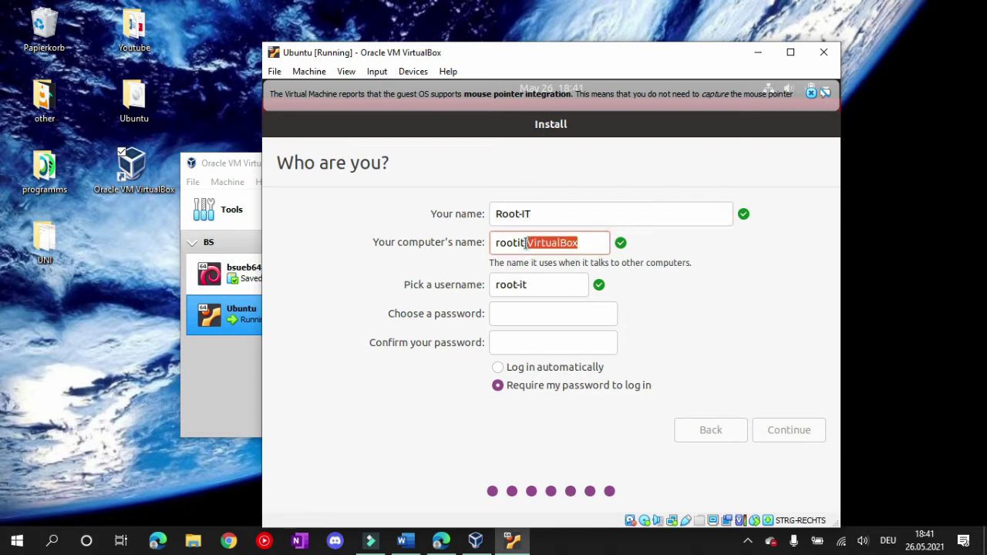
{"action": "key", "text": "BackSpace"}
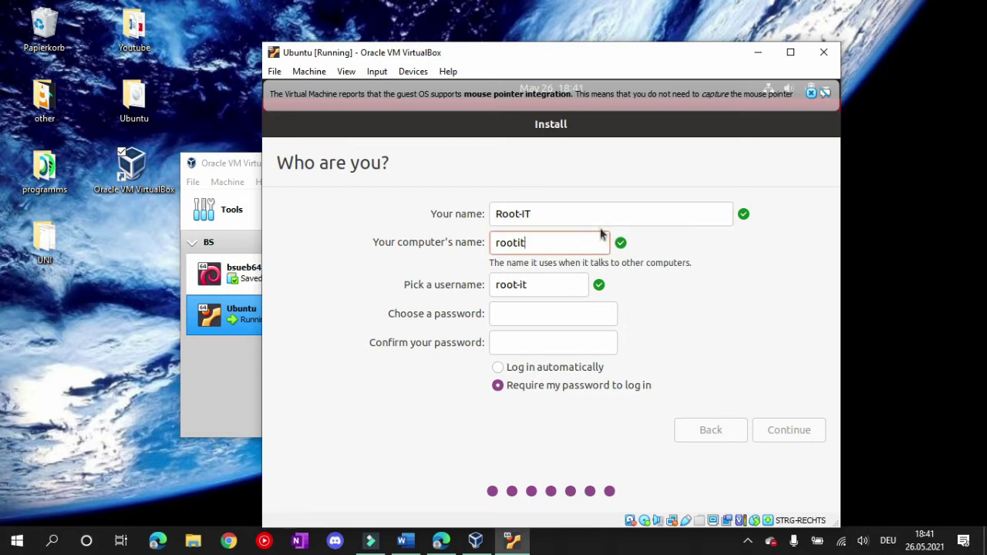
{"action": "left_click", "coordinate": [542, 314]}
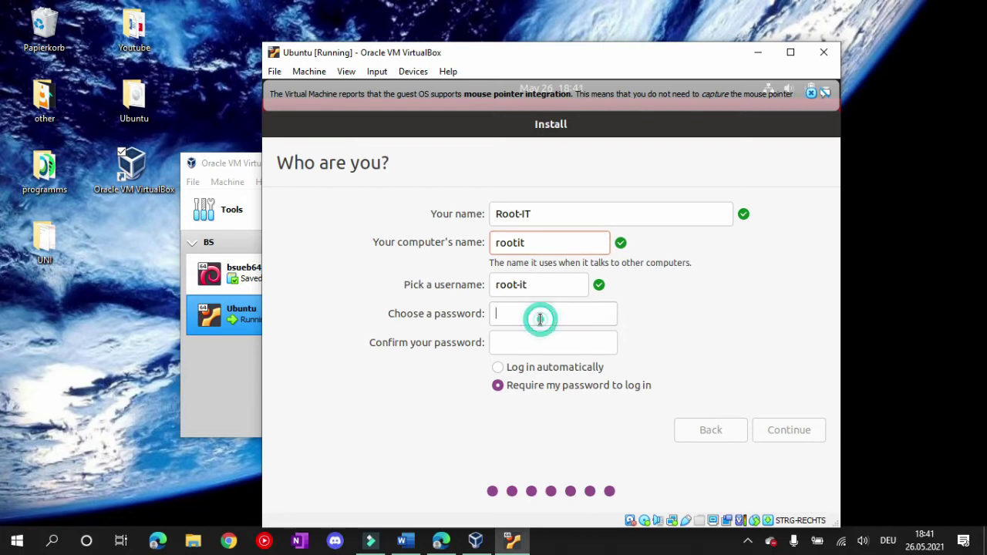
{"action": "type", "text": "rootit"}
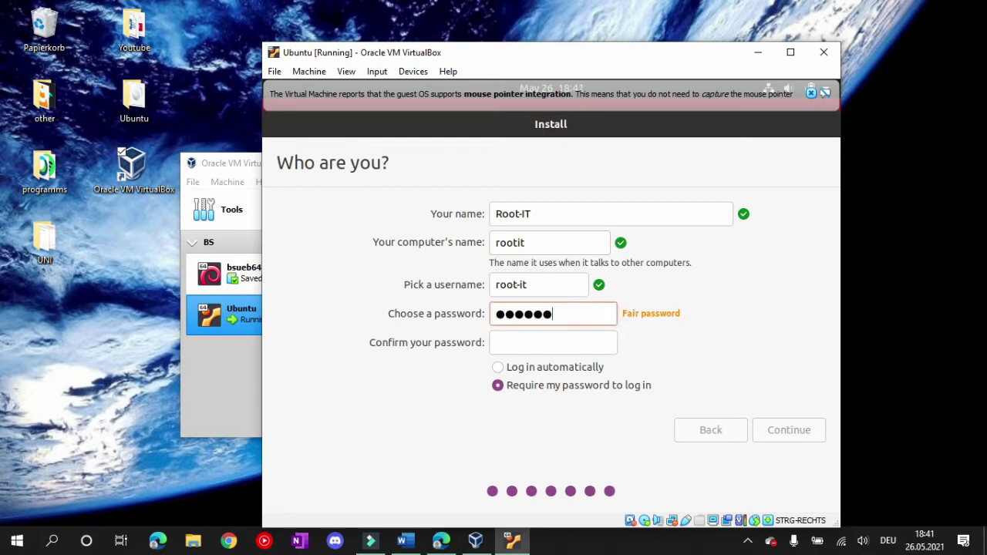
{"action": "key", "text": "Tab"}
{"action": "type", "text": "rootit"}
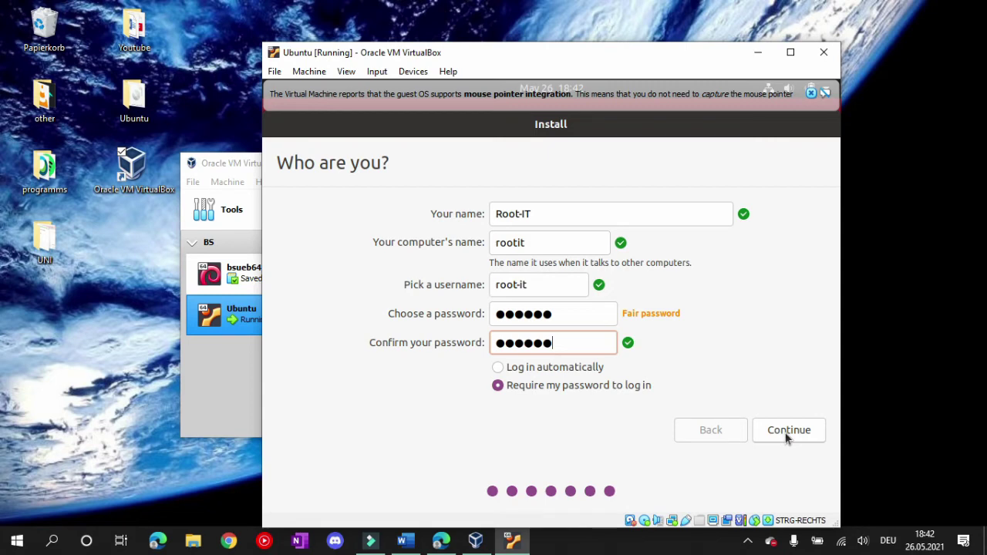
{"action": "left_click", "coordinate": [787, 437]}
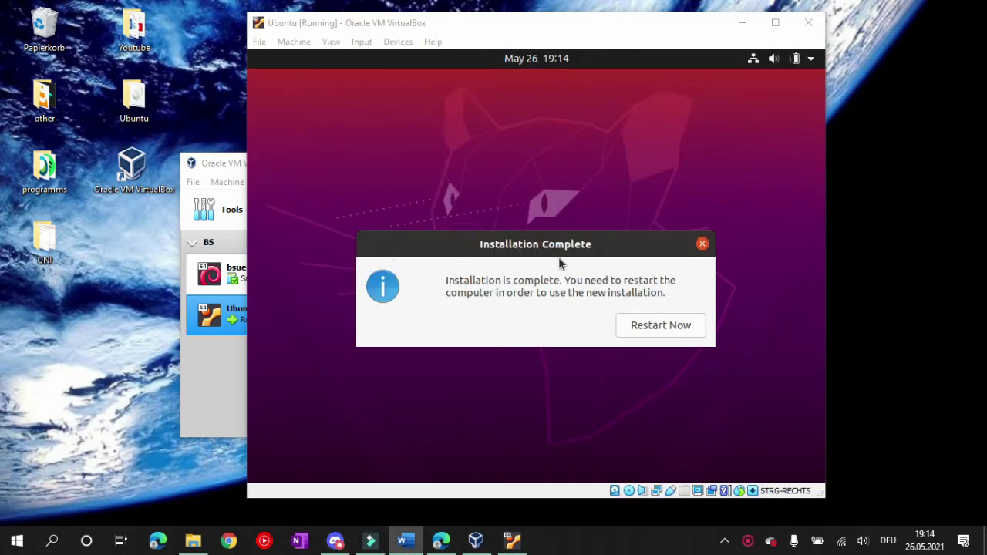
Restart into the new Ubuntu, get past the remove-medium prompt, and dismiss both mouse integration notices
{"action": "left_click", "coordinate": [638, 325]}
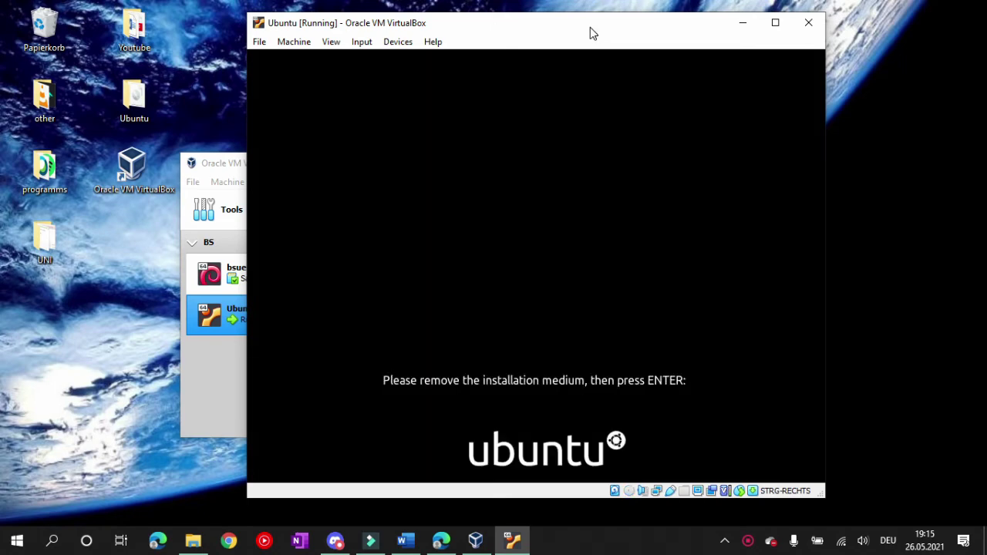
{"action": "key", "text": "Return"}
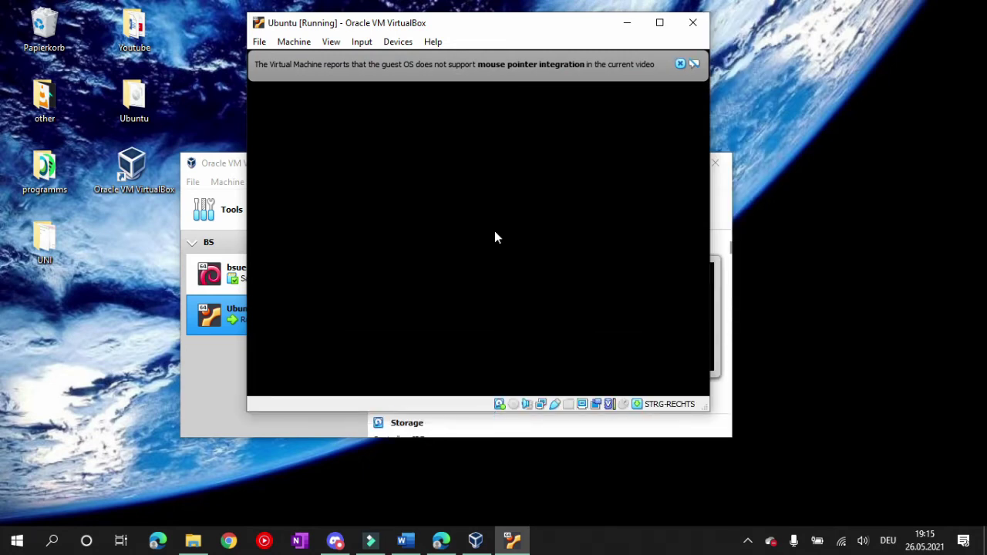
{"action": "left_click", "coordinate": [680, 64]}
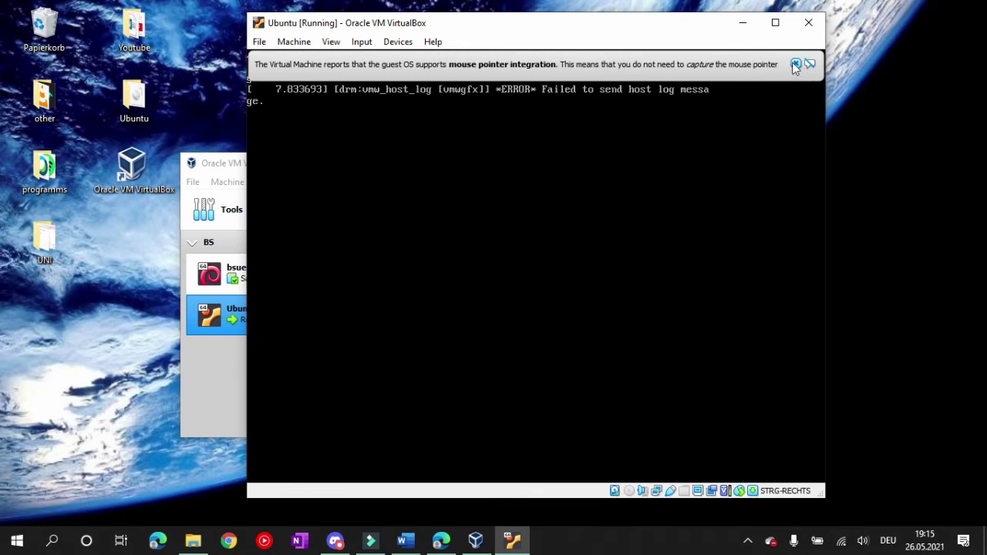
{"action": "left_click", "coordinate": [794, 64]}
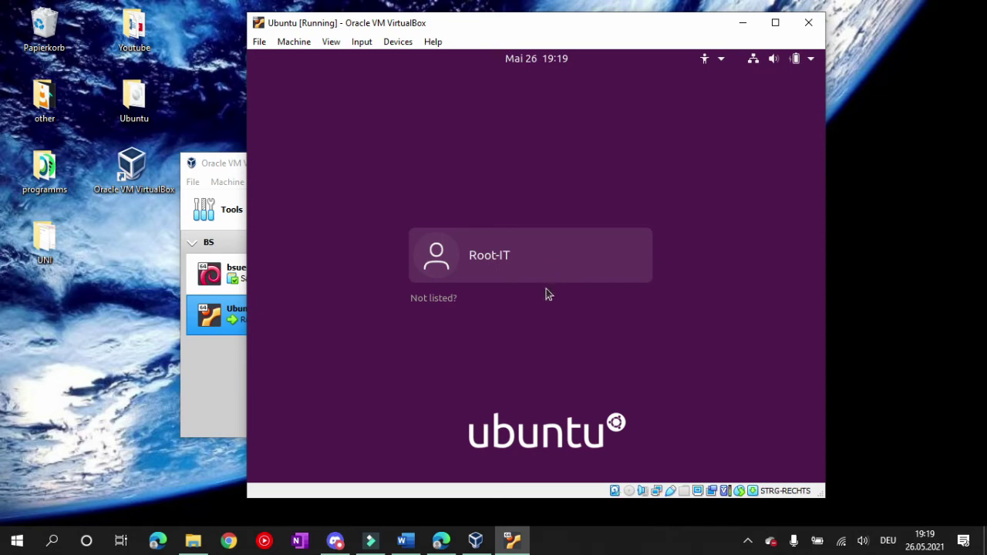
Select the Root-IT account at the login screen and sign in with its password
{"action": "left_click", "coordinate": [505, 263]}
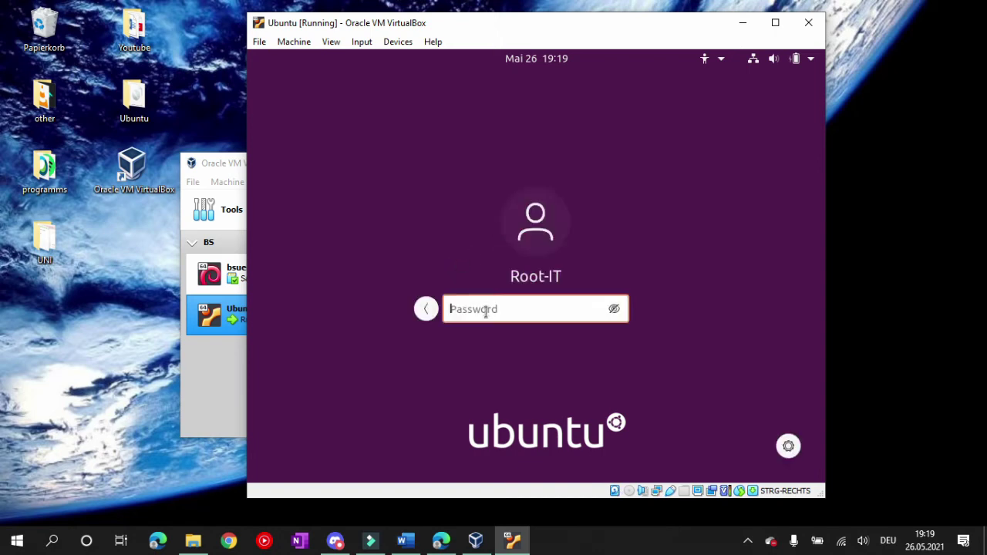
{"action": "left_click", "coordinate": [486, 307]}
{"action": "type", "text": "•••••••"}
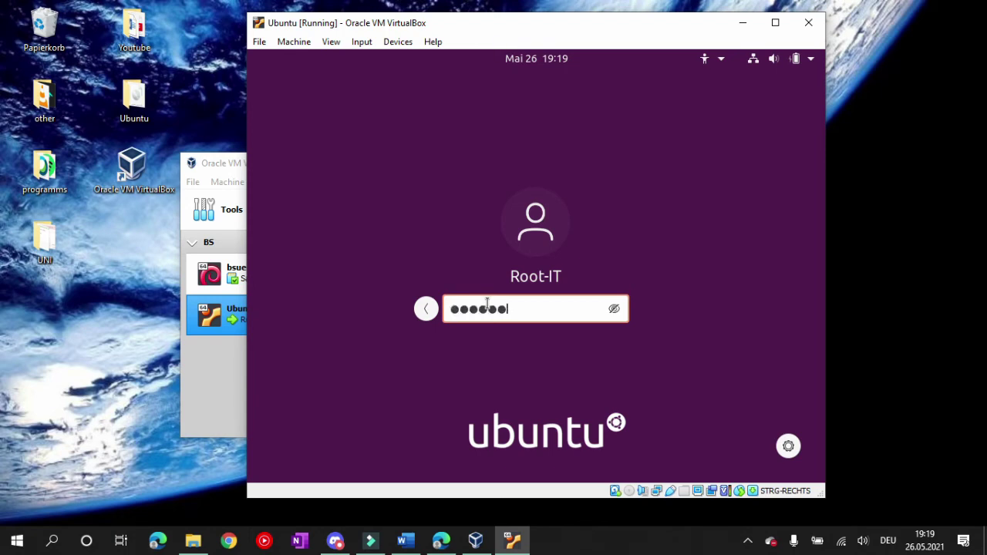
{"action": "key", "text": "Return"}
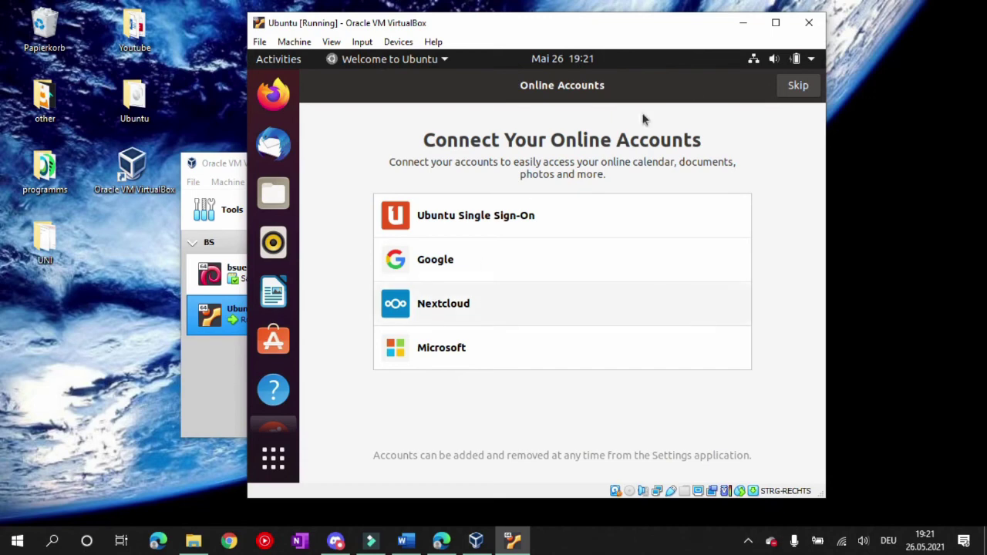
Skip online accounts, pass the Livepatch, Help Improve Ubuntu and Privacy pages, then maximize the VM window
{"action": "left_click", "coordinate": [806, 88]}
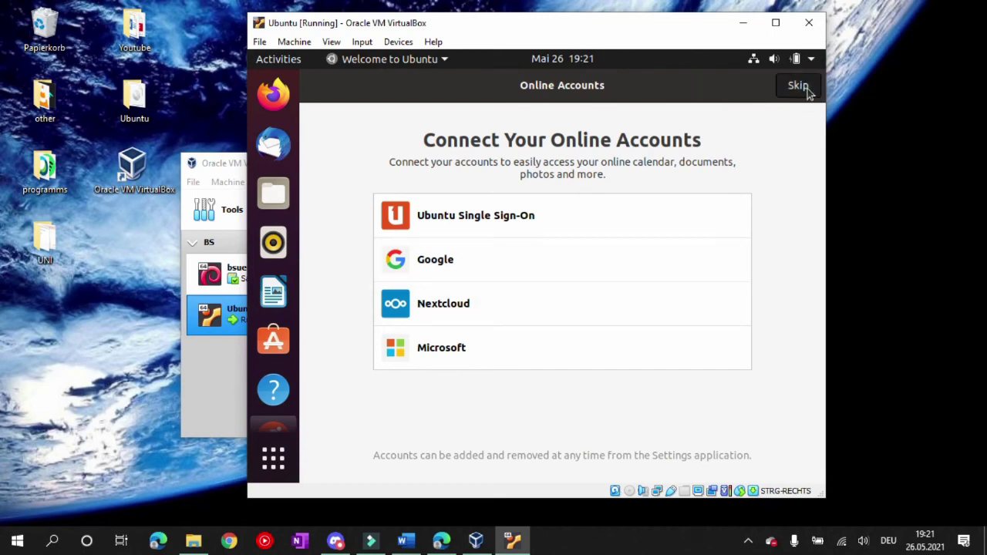
{"action": "left_click", "coordinate": [805, 90]}
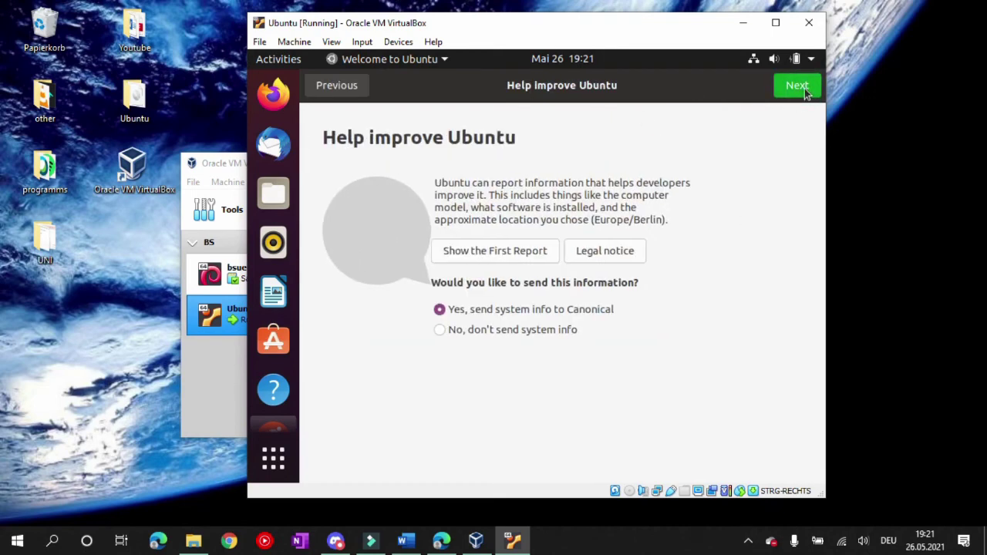
{"action": "left_click", "coordinate": [805, 90]}
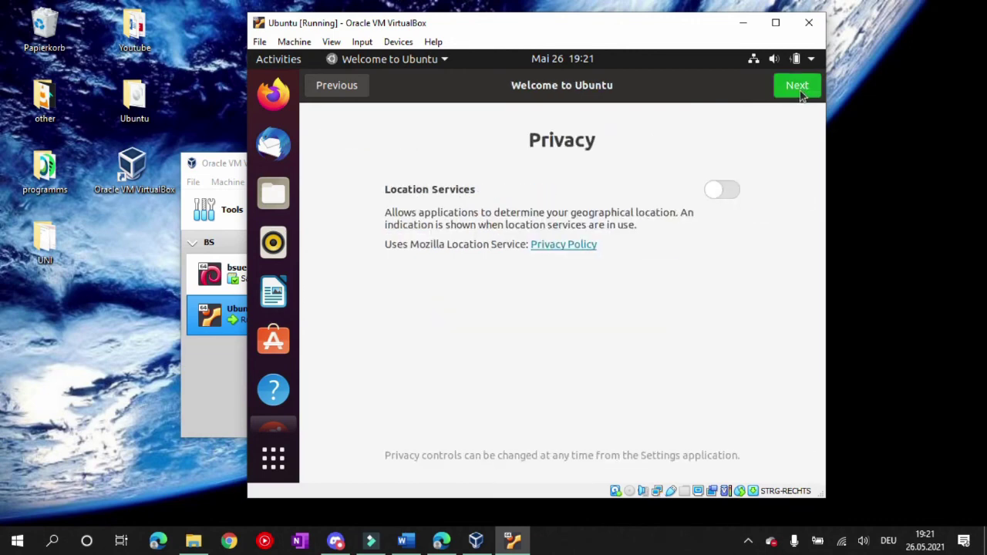
{"action": "left_click", "coordinate": [804, 91]}
{"action": "left_click", "coordinate": [799, 89]}
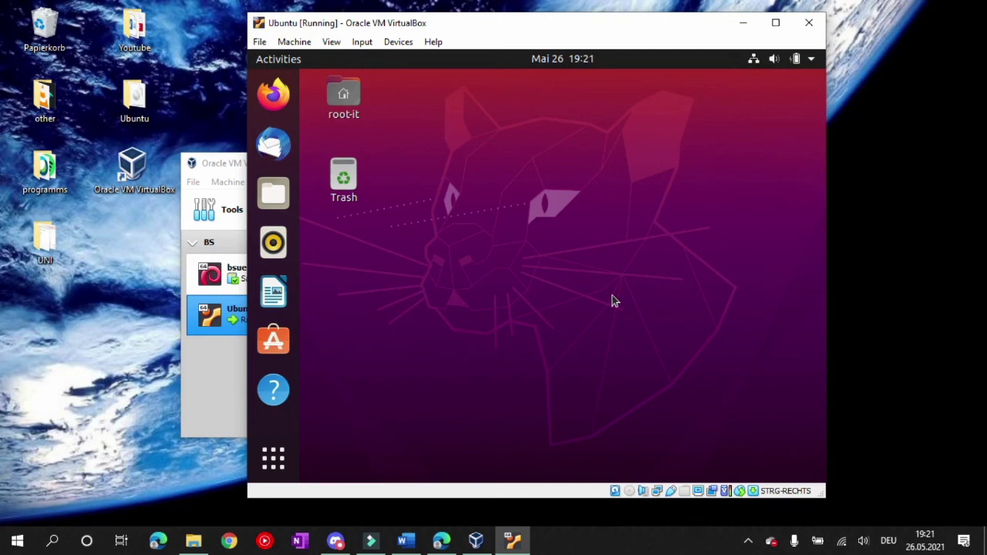
{"action": "left_click", "coordinate": [775, 22]}
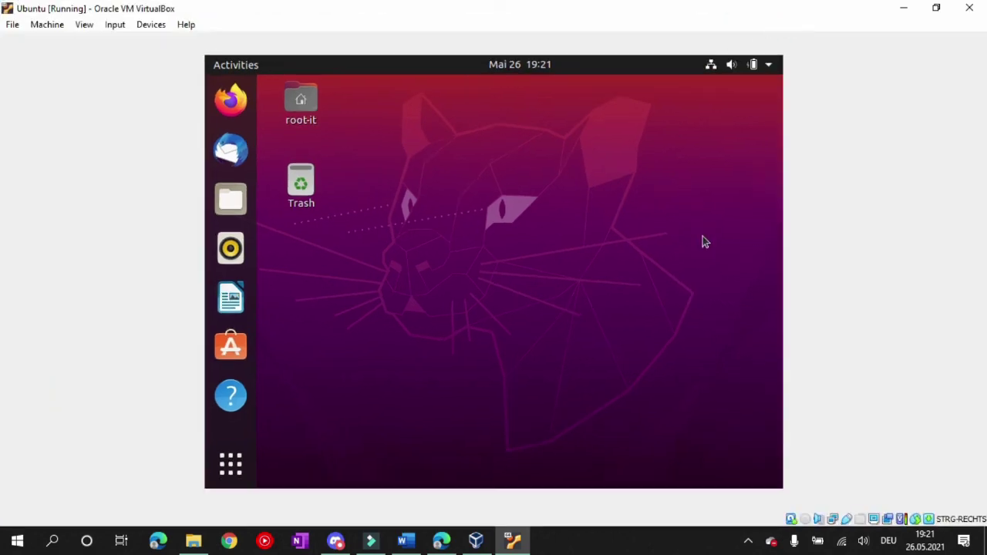